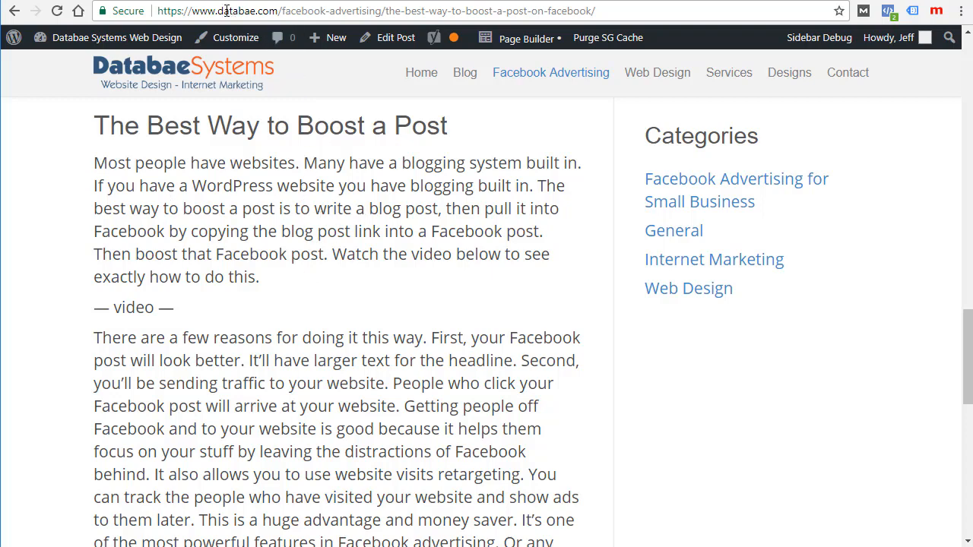
Step: Copy the blog post's full web address from the browser address bar
scroll(378, 327, up, 20)
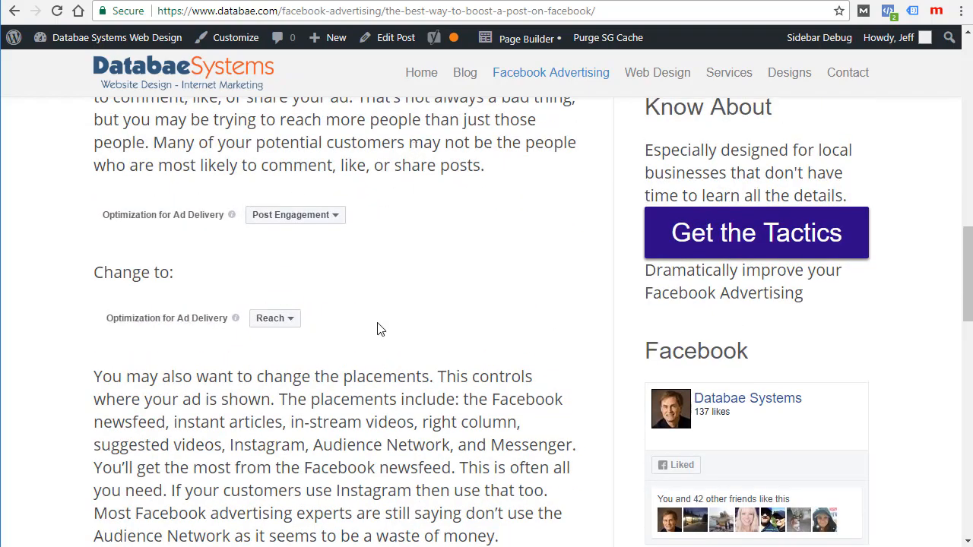
scroll(316, 281, down, 10)
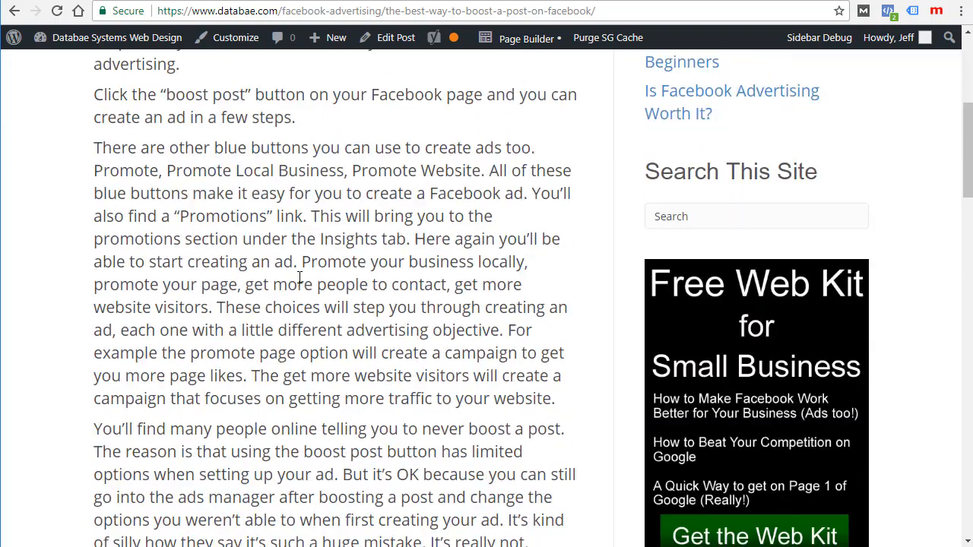
scroll(271, 257, down, 2)
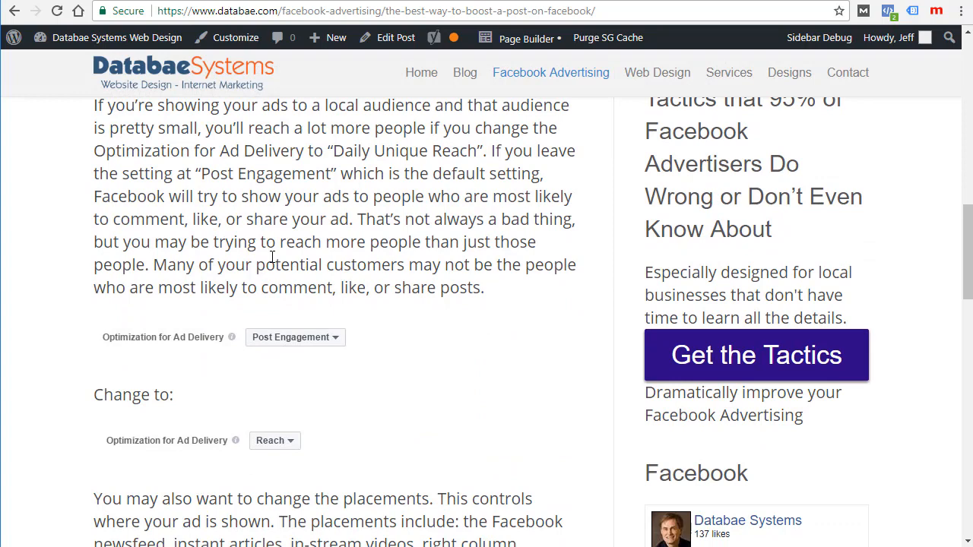
click(251, 10)
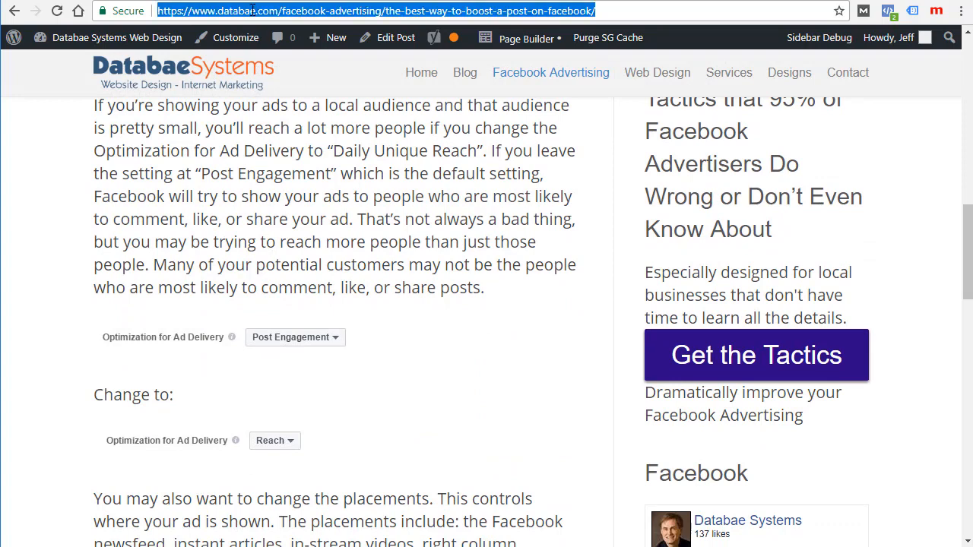
right_click(252, 9)
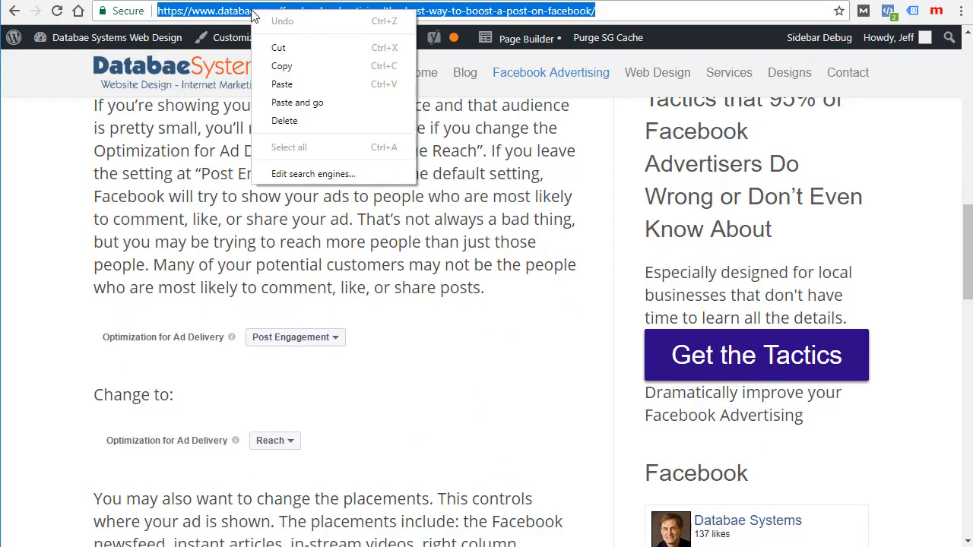
click(293, 68)
scroll(190, 274, up, 3)
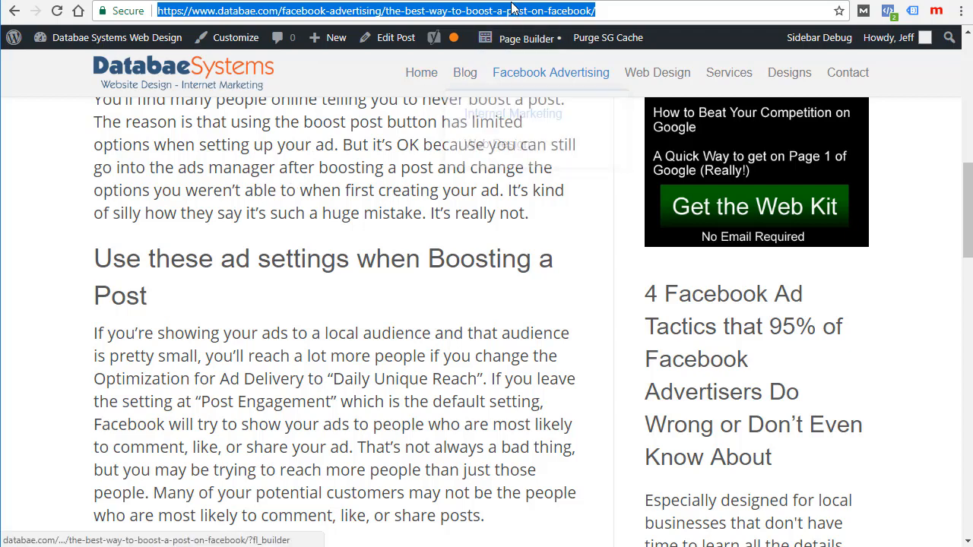
Step: Paste the blog link into a new Facebook Page post to generate its preview
key(alt+Tab)
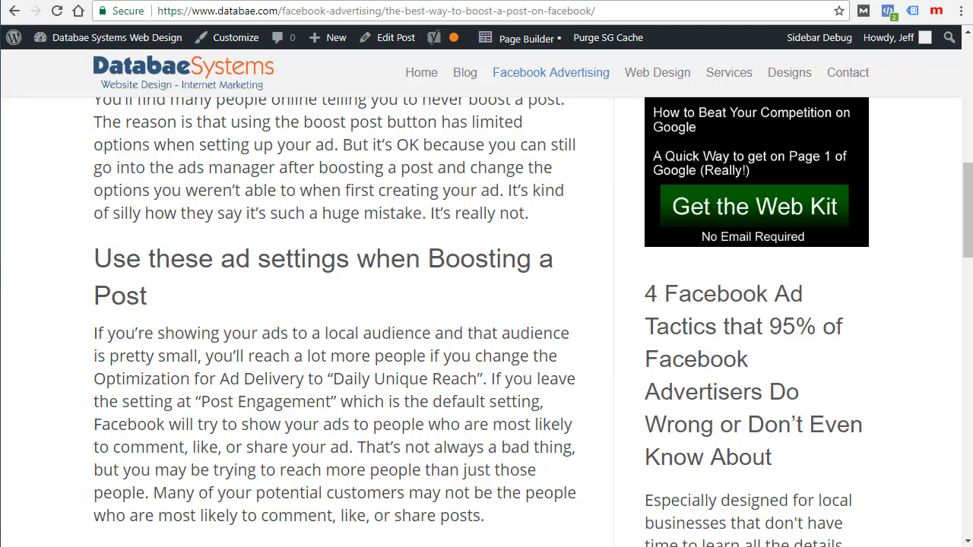
click(741, 1)
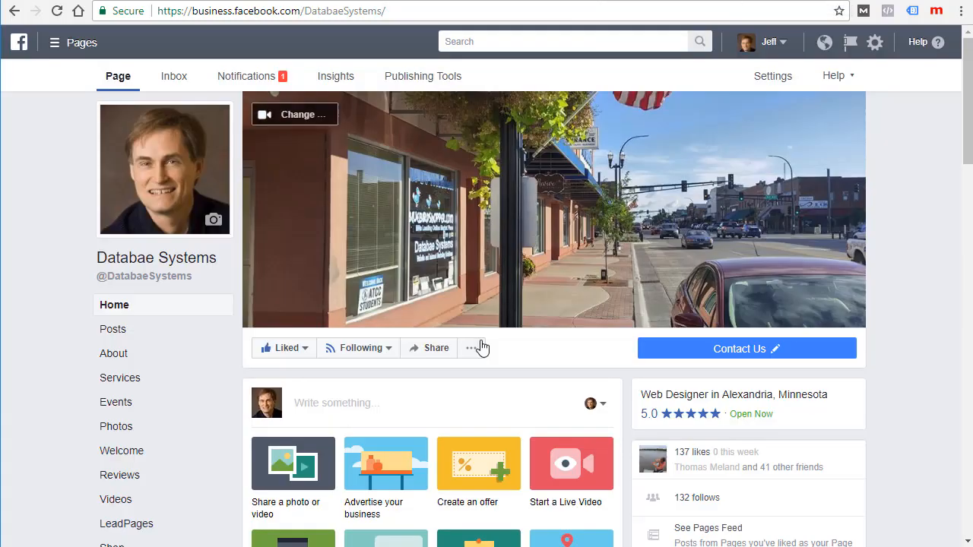
scroll(480, 345, down, 2)
click(314, 253)
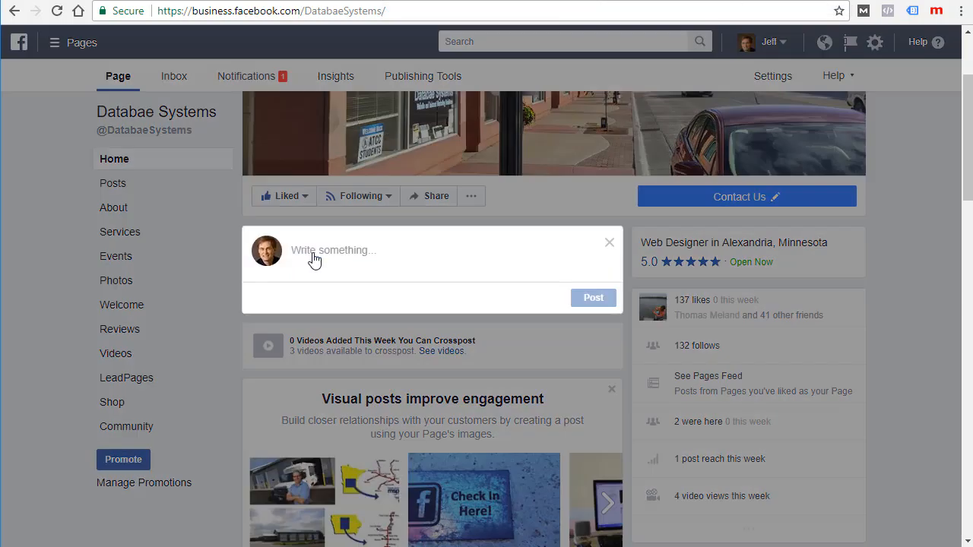
right_click(314, 253)
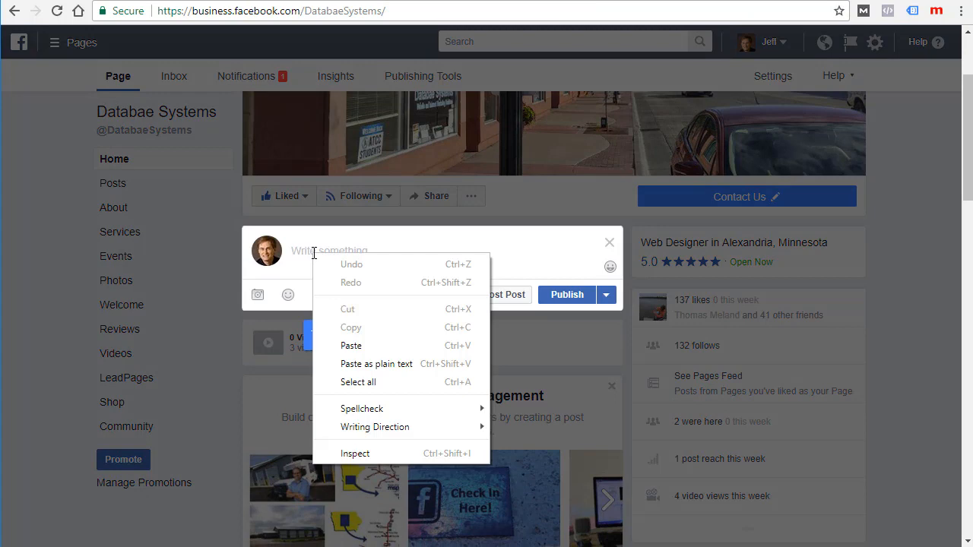
click(351, 346)
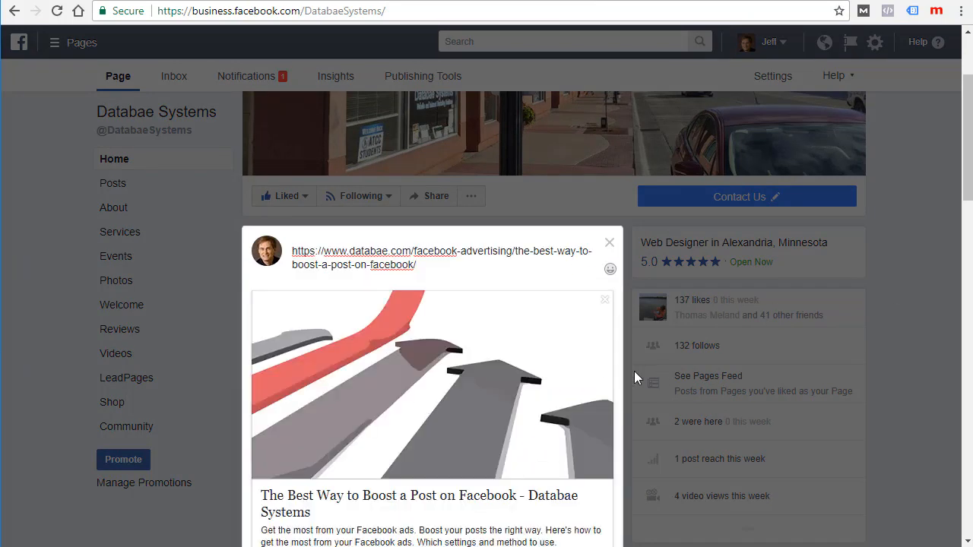
scroll(627, 337, down, 1)
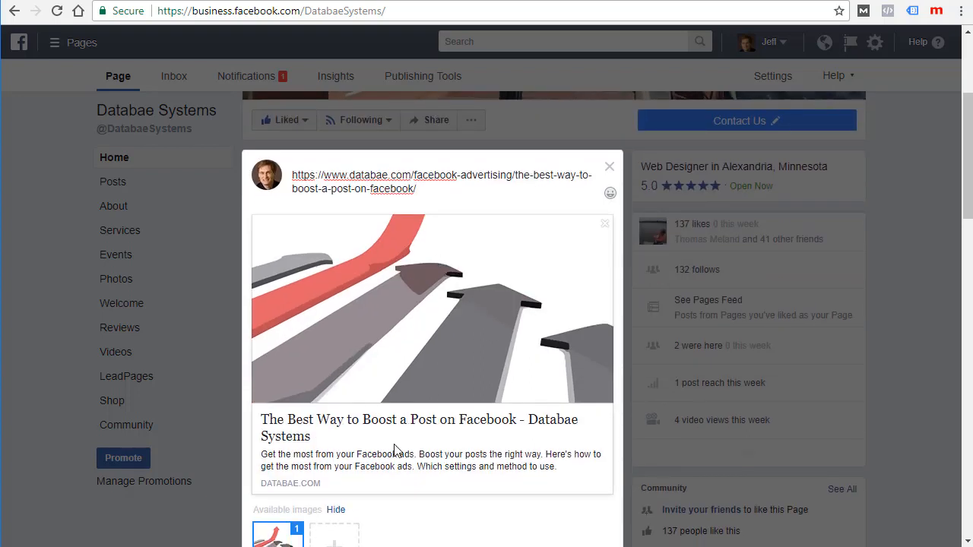
scroll(309, 353, down, 1)
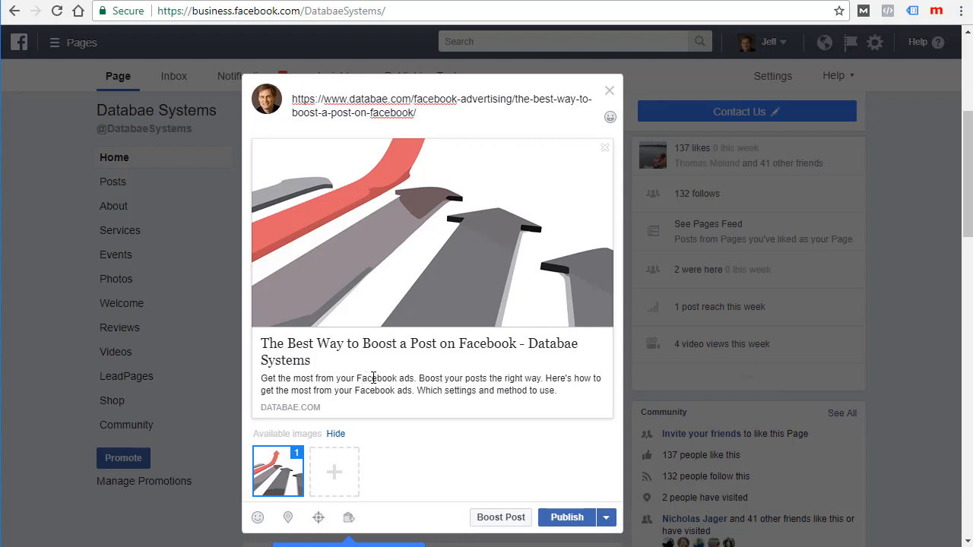
drag(351, 379, 393, 379)
drag(346, 344, 409, 345)
drag(275, 357, 383, 351)
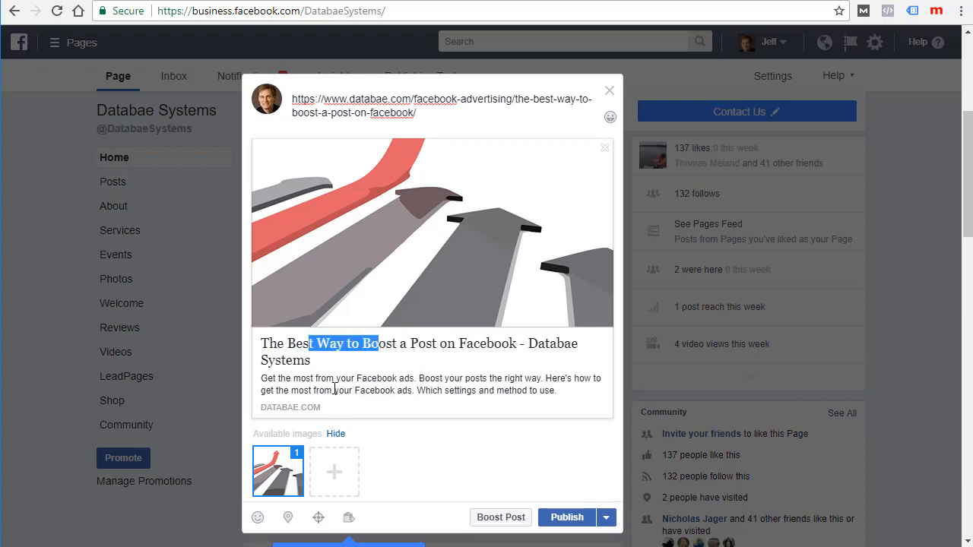
drag(326, 378, 397, 390)
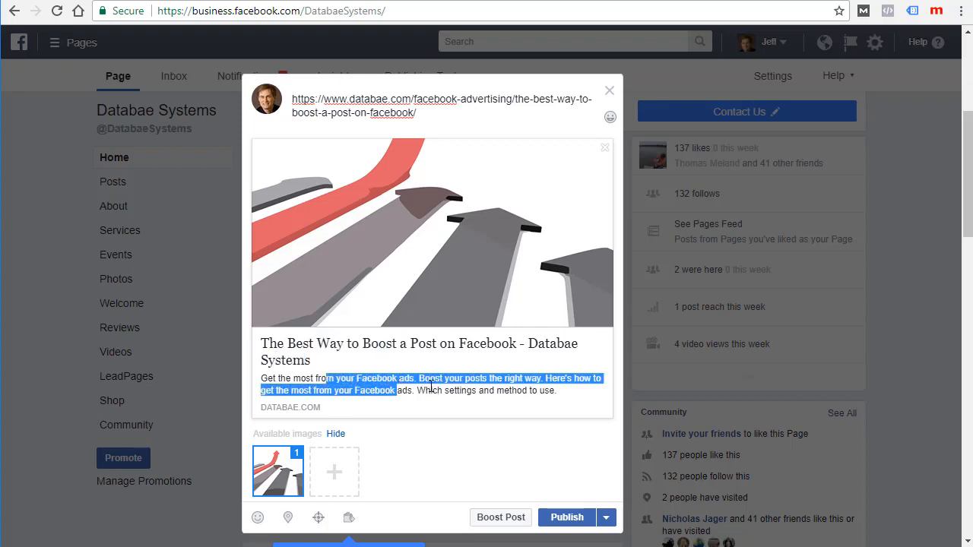
click(431, 391)
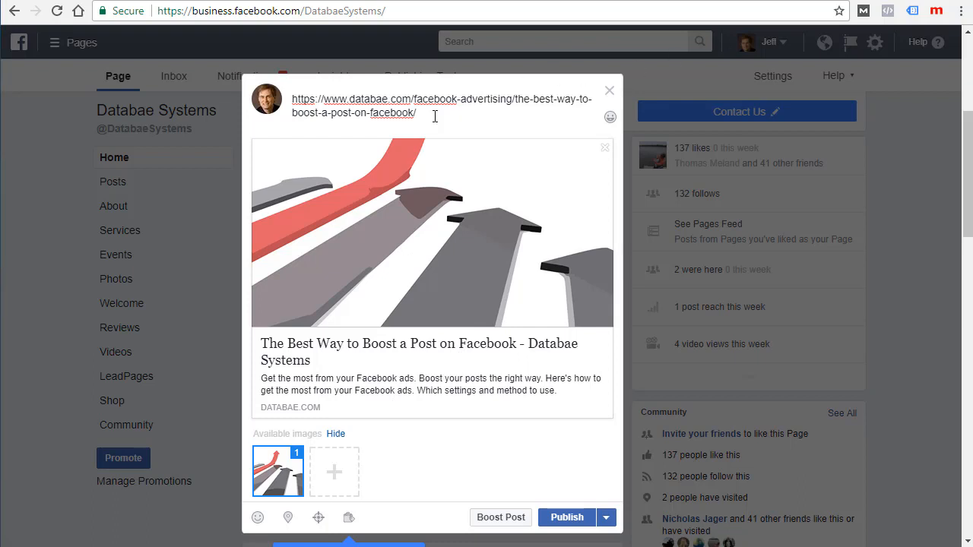
drag(434, 116, 293, 100)
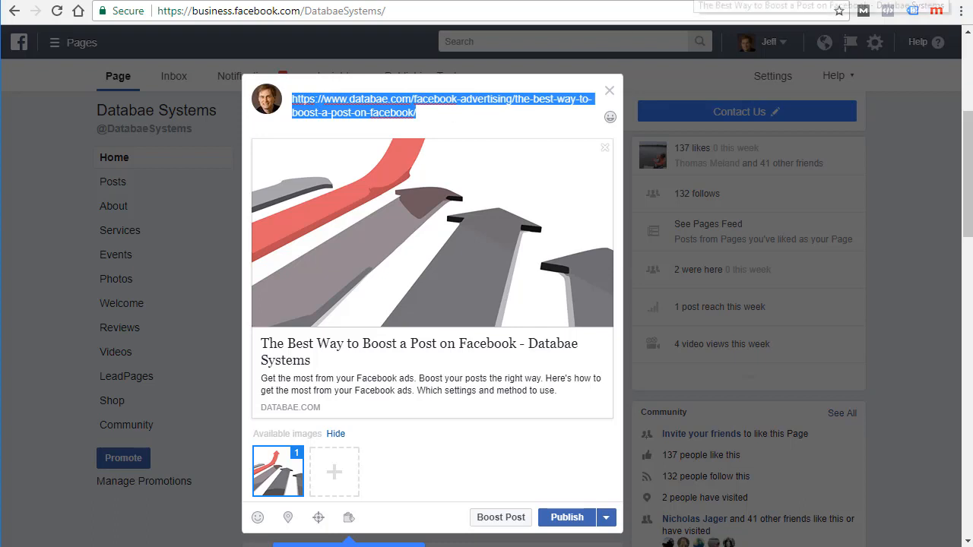
Step: Replace the Facebook post's link text with the article's first two paragraphs
click(688, 0)
scroll(319, 289, up, 9)
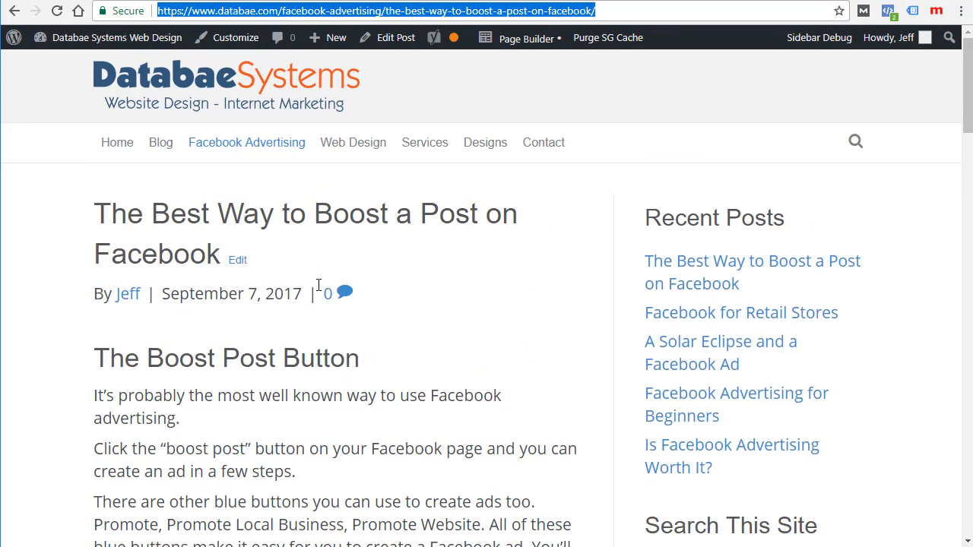
scroll(318, 288, down, 2)
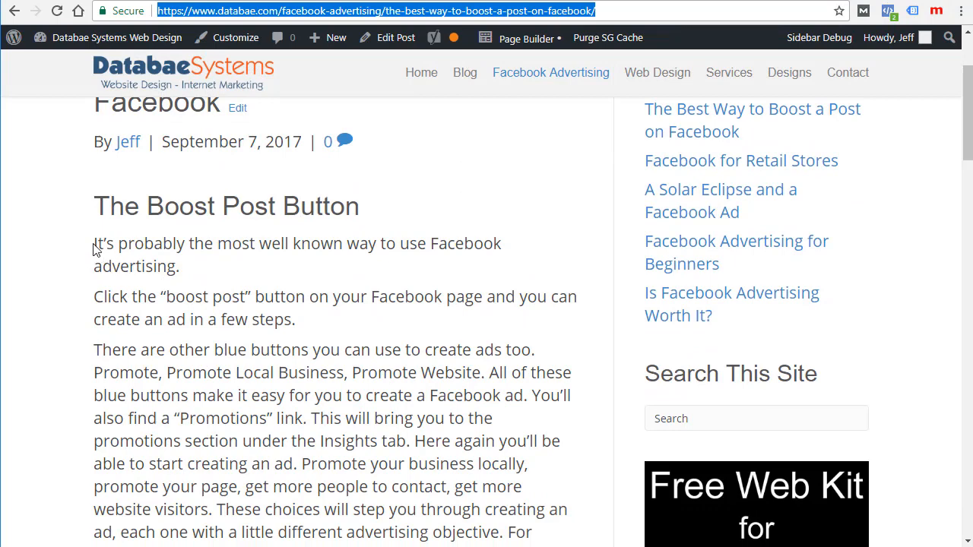
drag(94, 249, 324, 329)
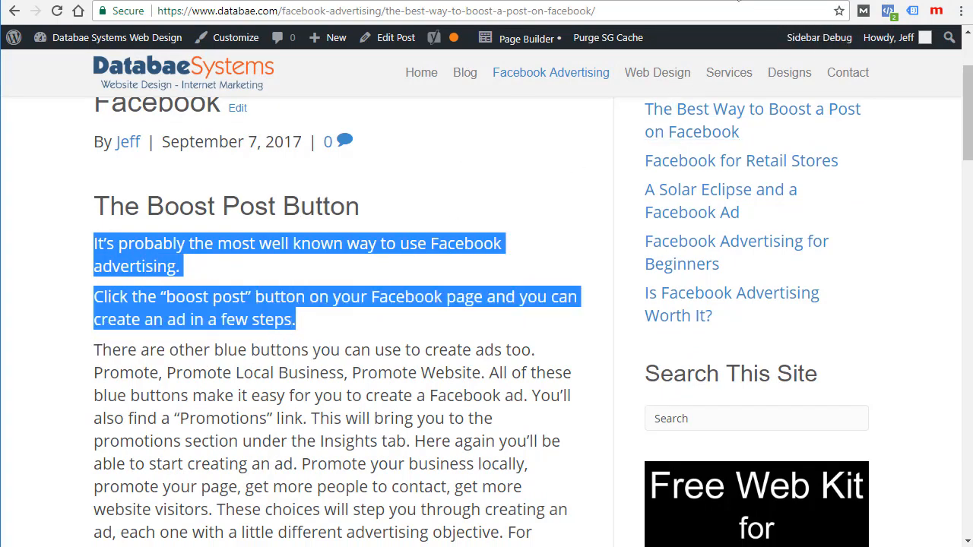
click(739, 1)
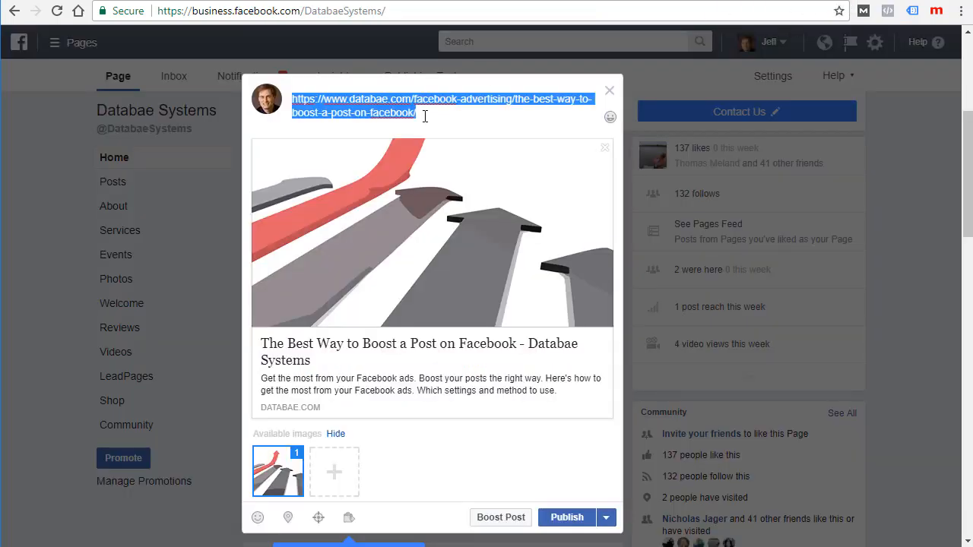
key(ctrl+v)
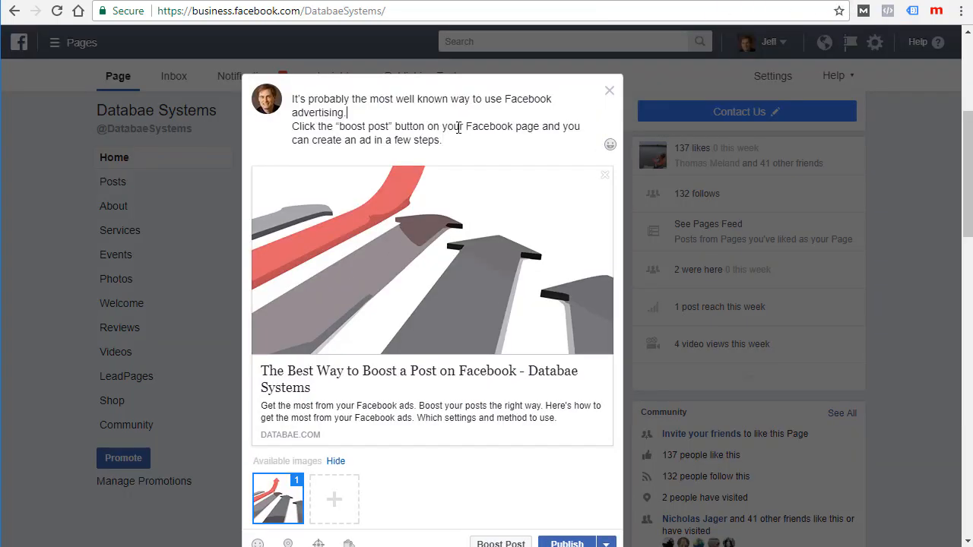
drag(448, 142, 294, 99)
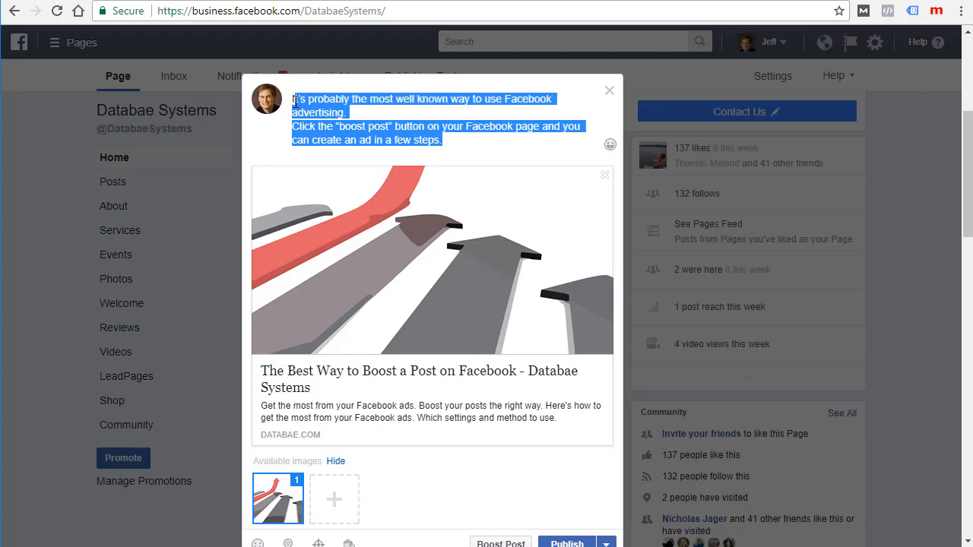
Step: Deselect the pasted intro text and return to the databae.com blog article
click(394, 108)
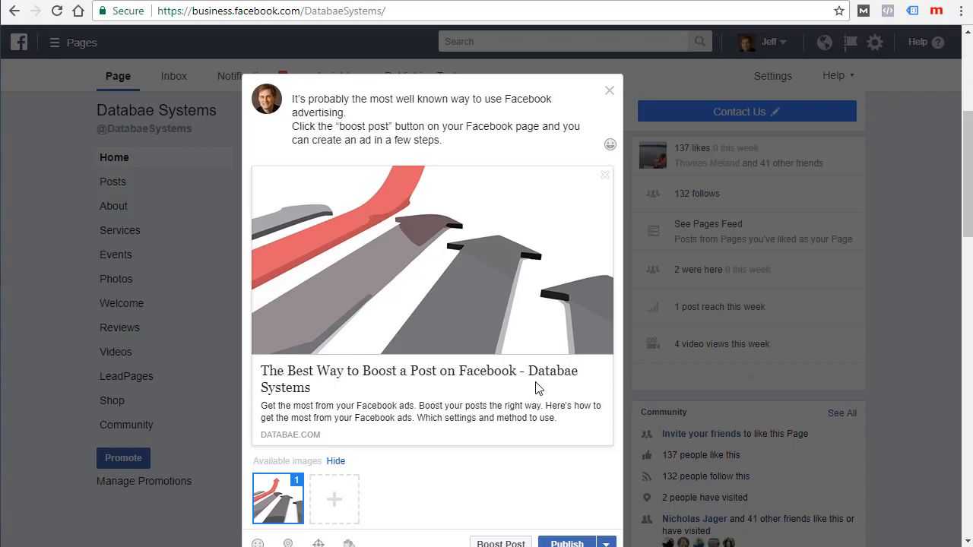
click(695, 1)
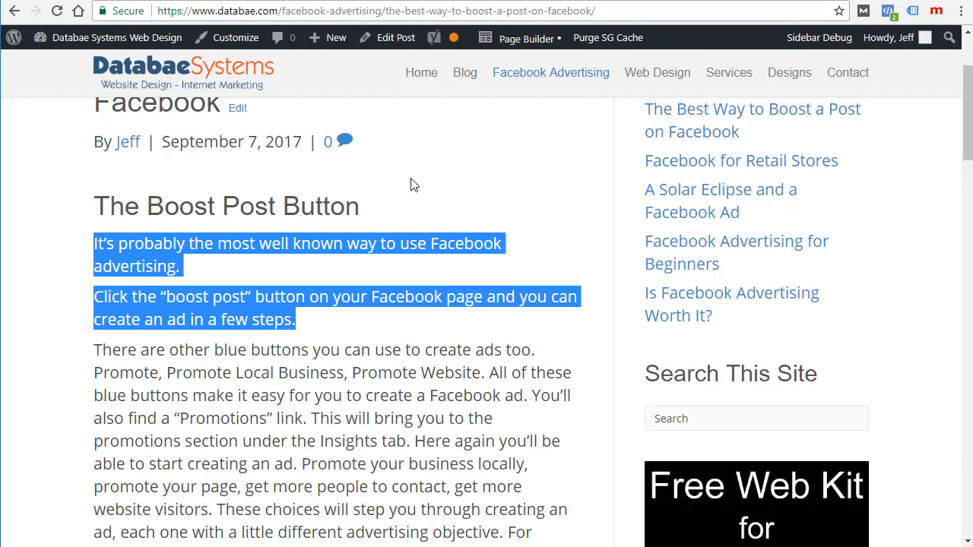
click(394, 44)
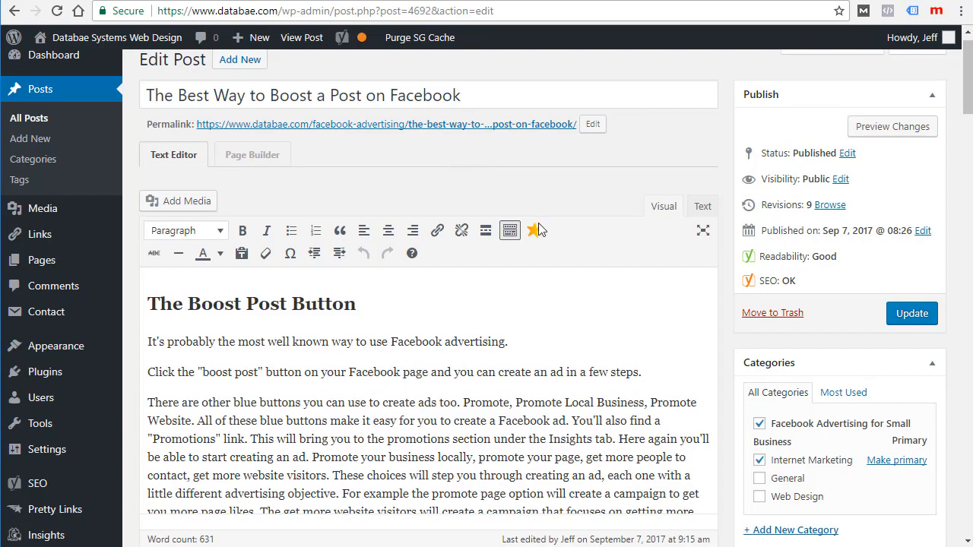
scroll(534, 293, down, 12)
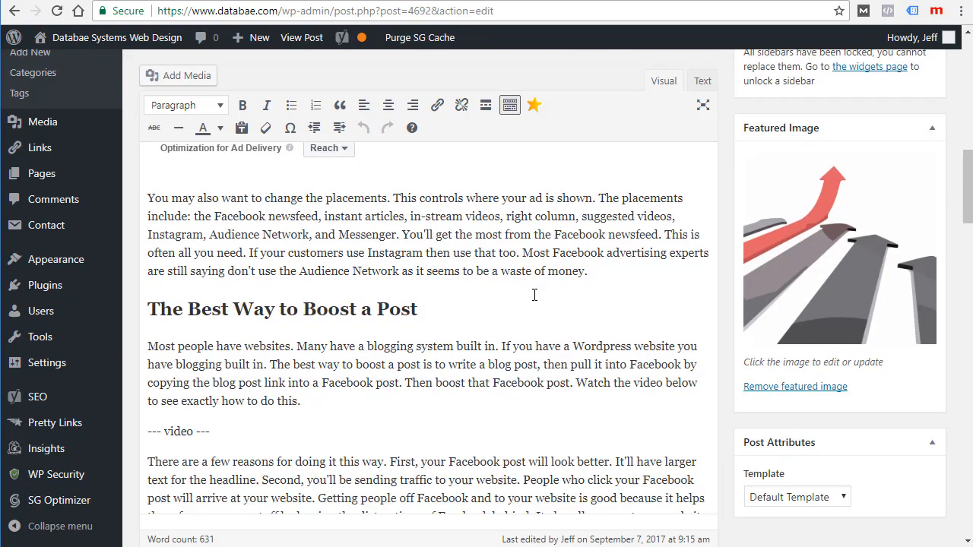
scroll(534, 294, down, 6)
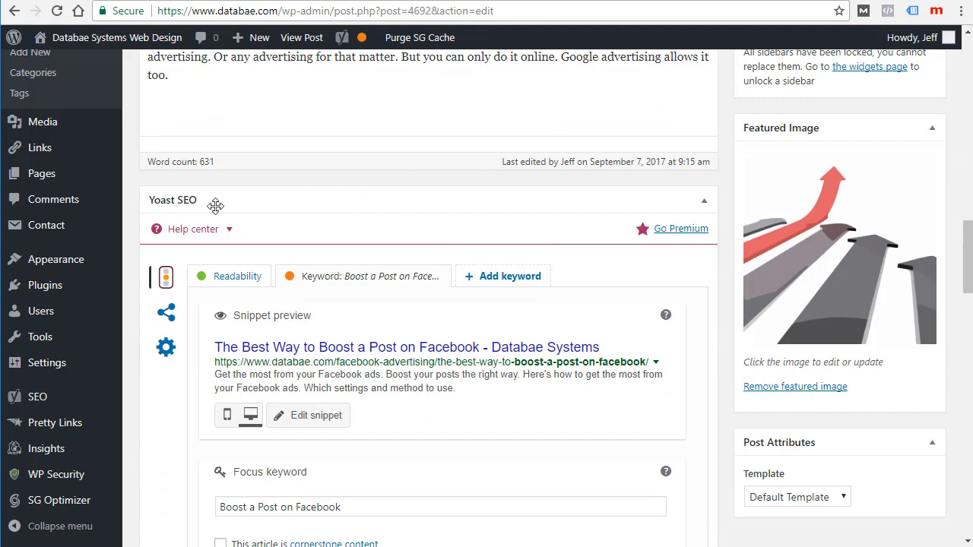
scroll(428, 266, down, 1)
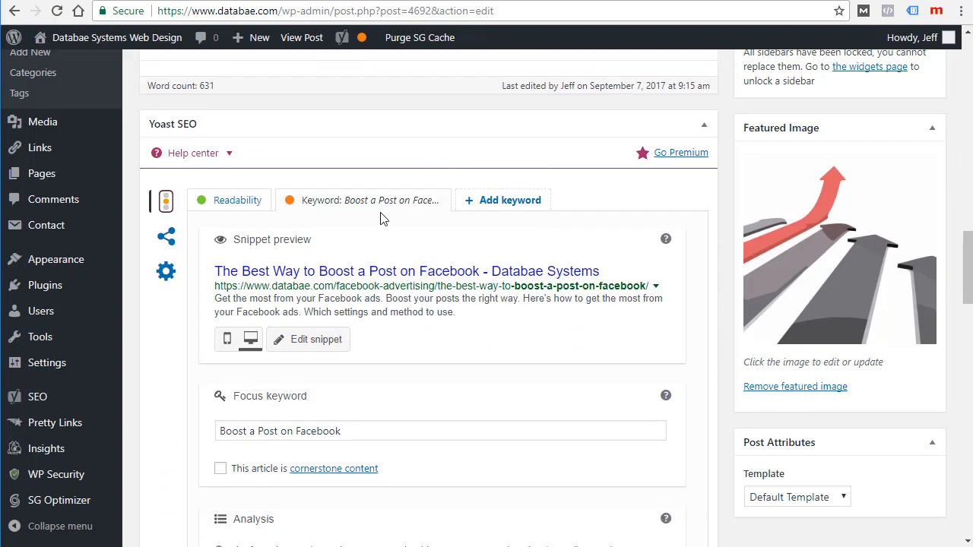
click(325, 341)
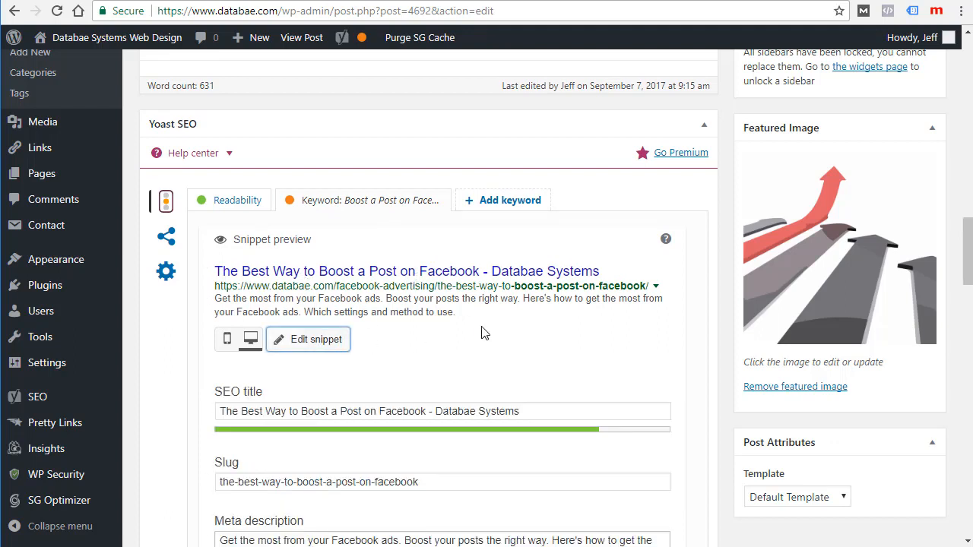
scroll(482, 332, down, 1)
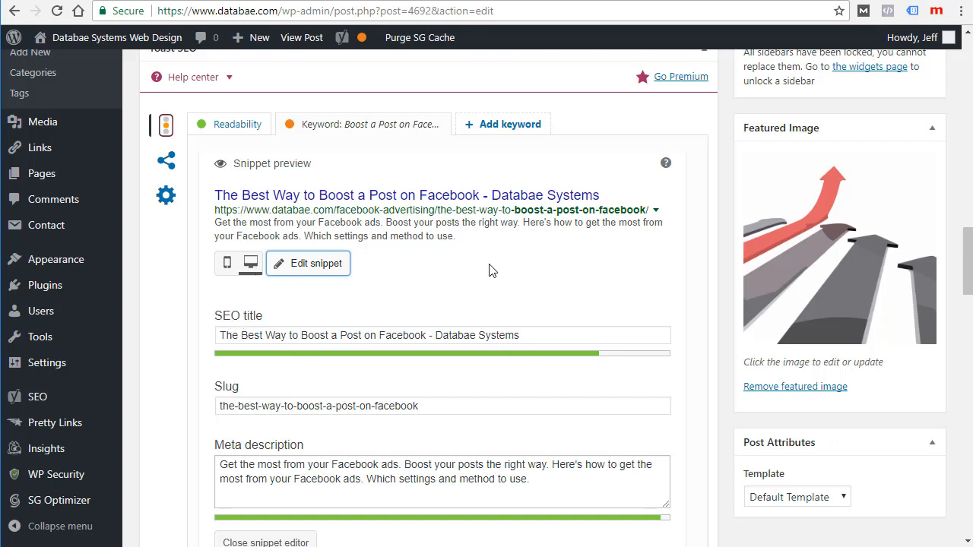
scroll(548, 228, down, 1)
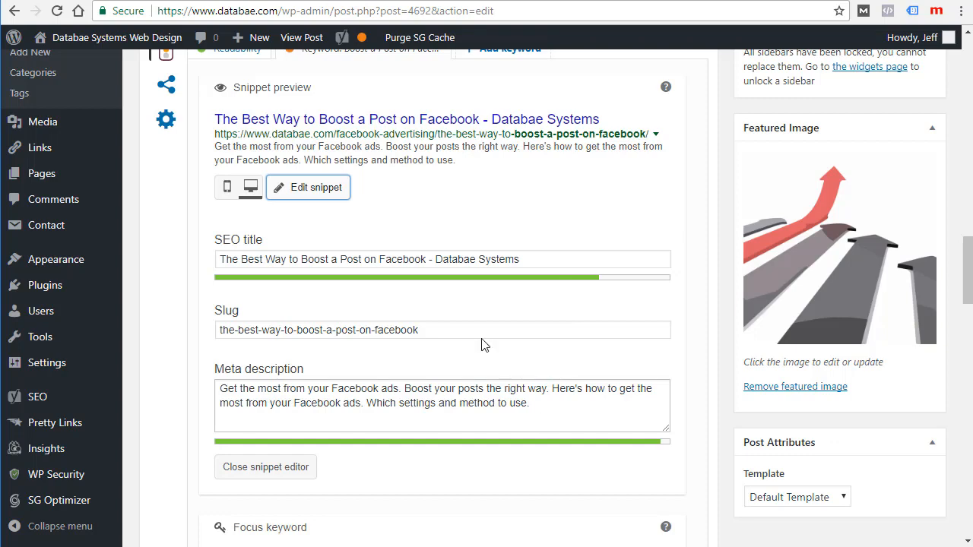
scroll(424, 258, up, 1)
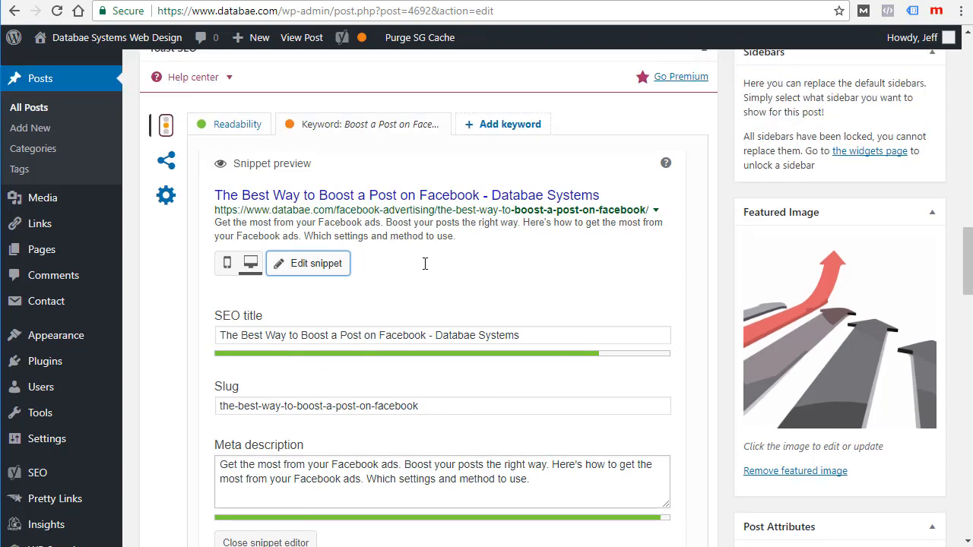
scroll(424, 263, up, 1)
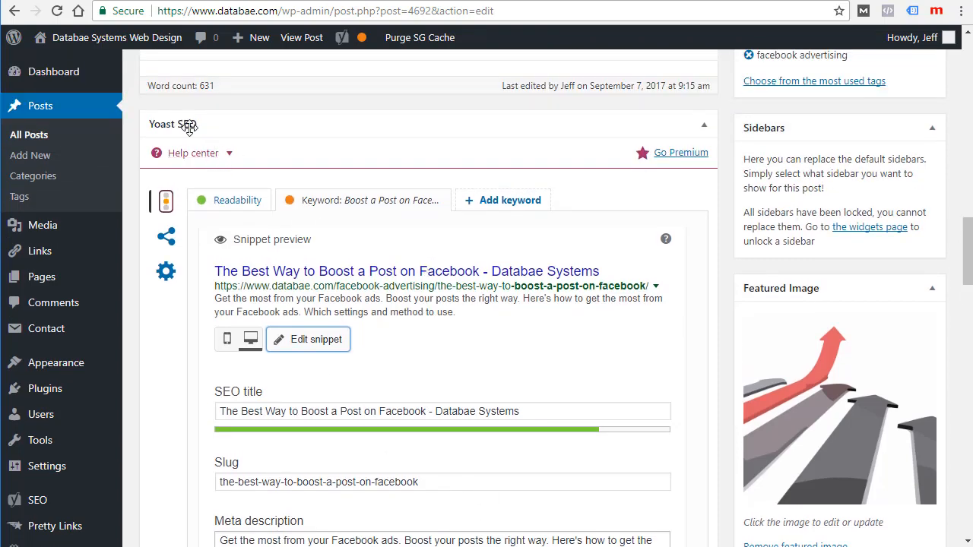
scroll(472, 326, down, 3)
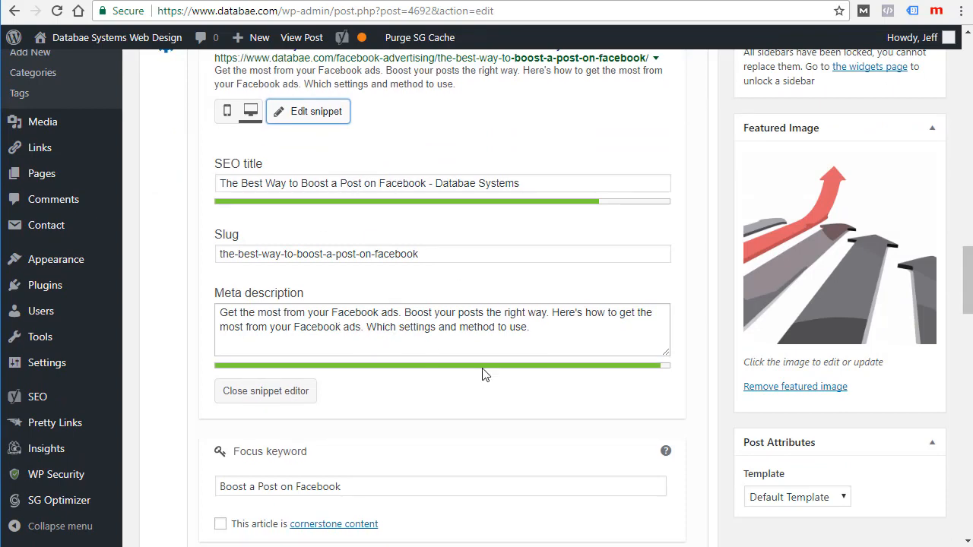
scroll(508, 391, up, 2)
scroll(507, 390, down, 3)
scroll(509, 390, down, 2)
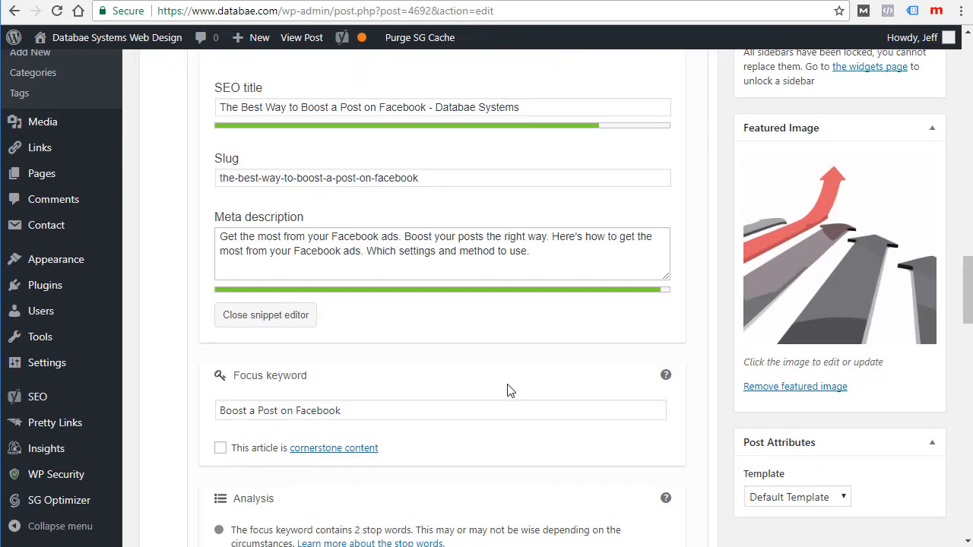
scroll(471, 289, up, 1)
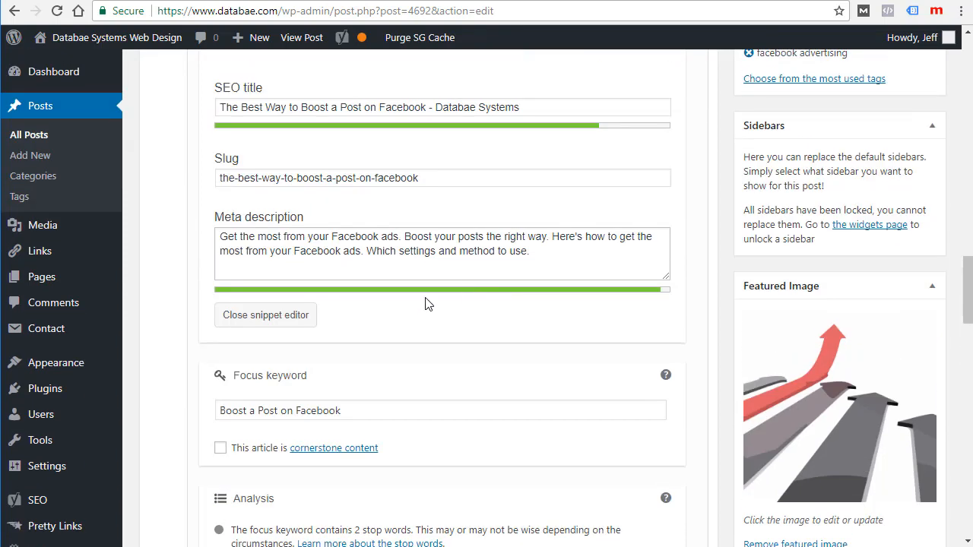
scroll(425, 302, down, 1)
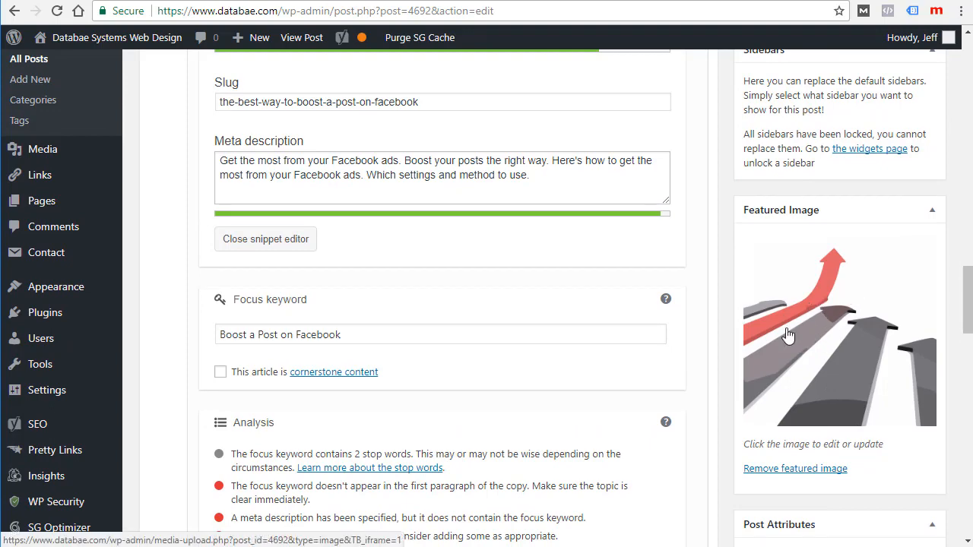
scroll(583, 327, up, 3)
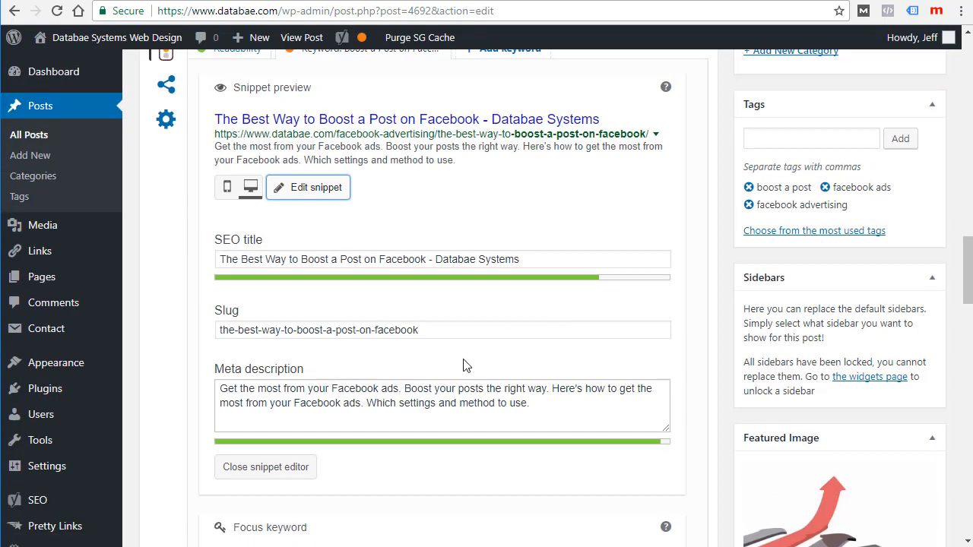
scroll(465, 365, up, 2)
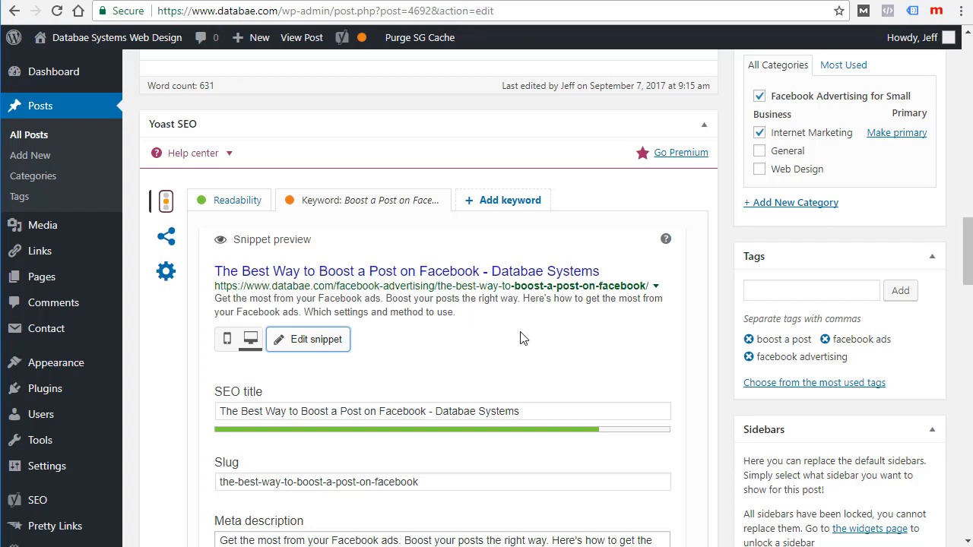
scroll(523, 338, down, 2)
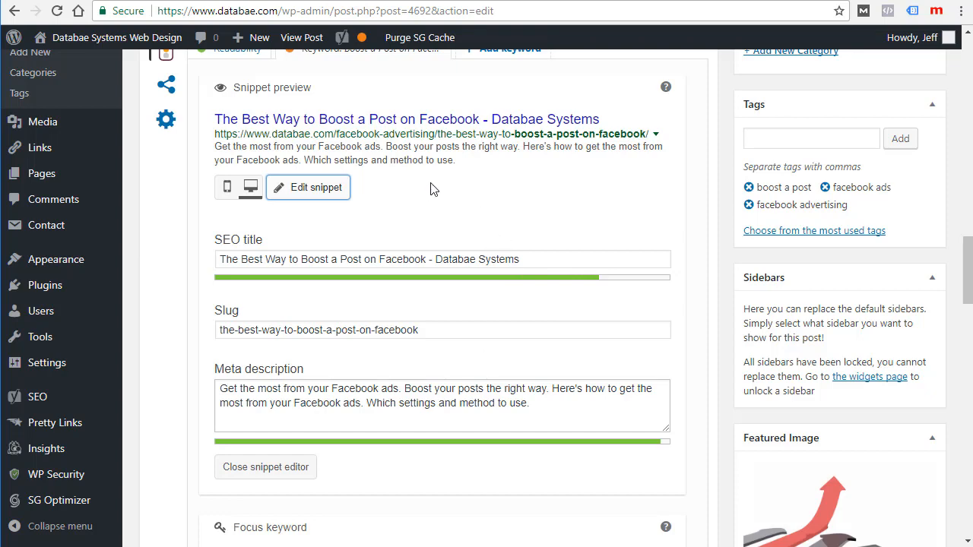
scroll(460, 206, down, 1)
scroll(469, 366, down, 3)
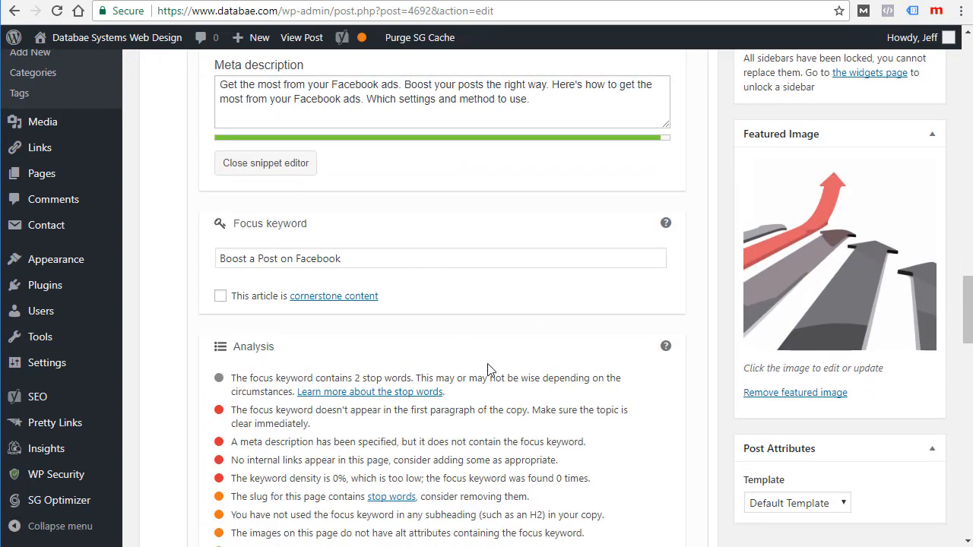
scroll(491, 365, down, 2)
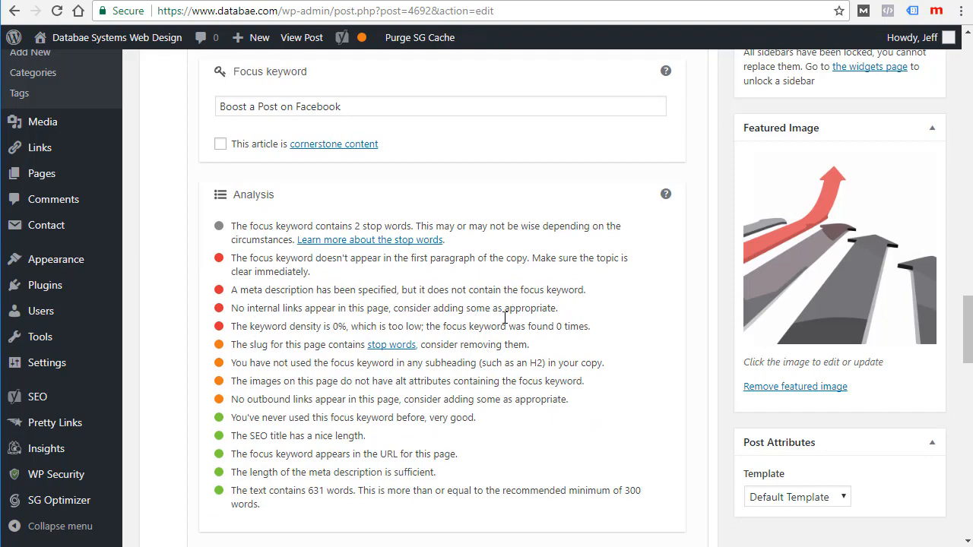
scroll(504, 318, up, 6)
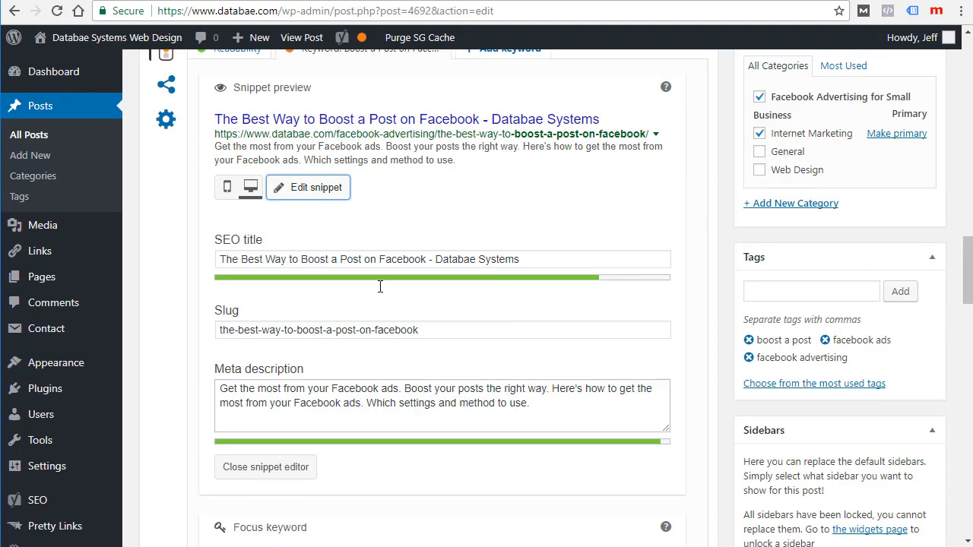
scroll(513, 358, up, 2)
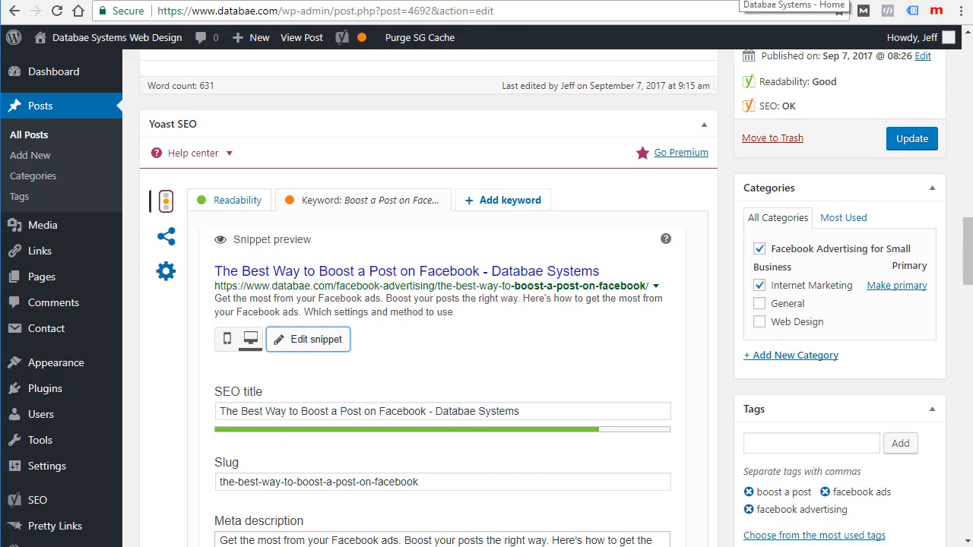
Step: Compare the Facebook link preview's headline and description against the WordPress Yoast SEO snippet
click(741, 1)
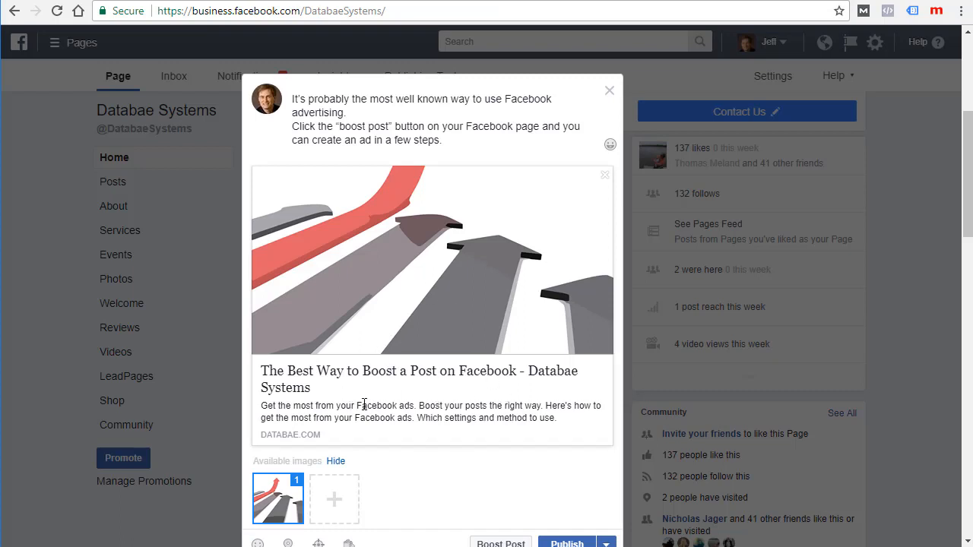
scroll(403, 401, down, 2)
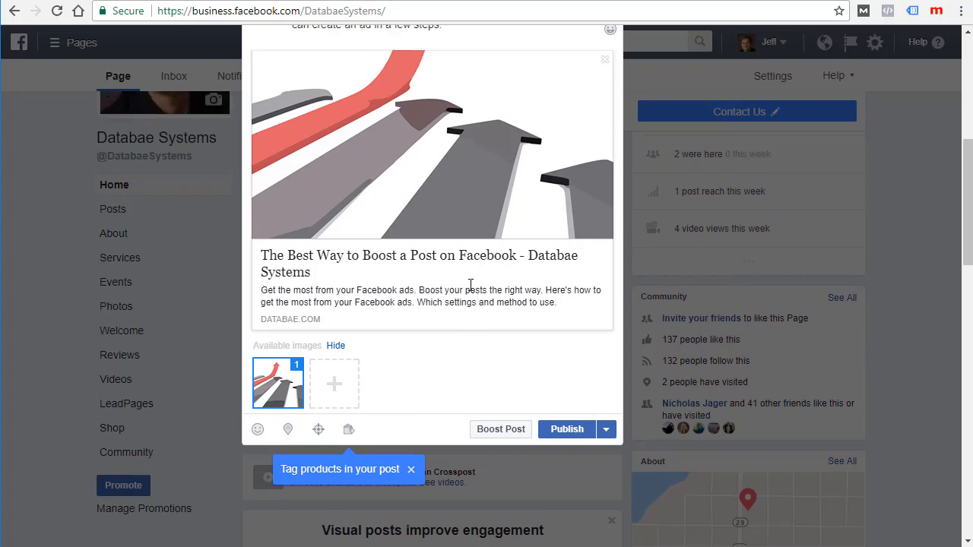
scroll(430, 251, up, 2)
click(703, 0)
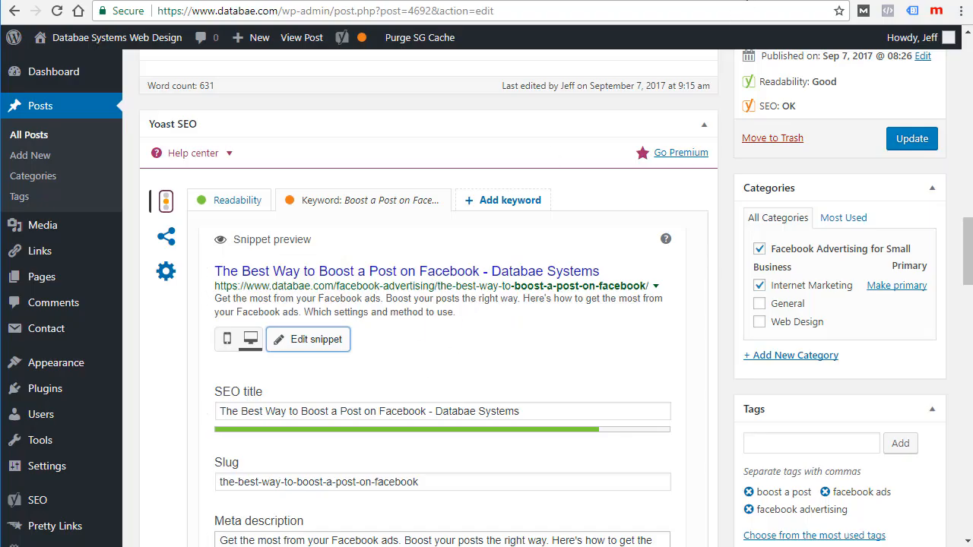
click(751, 0)
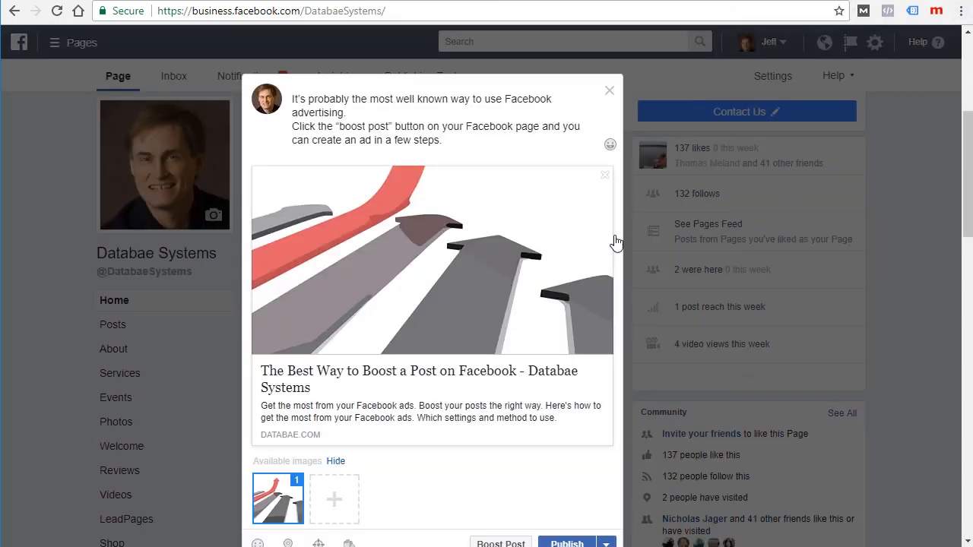
Step: Scroll through the WordPress post body down to the '--- video ---' placeholder
click(715, 0)
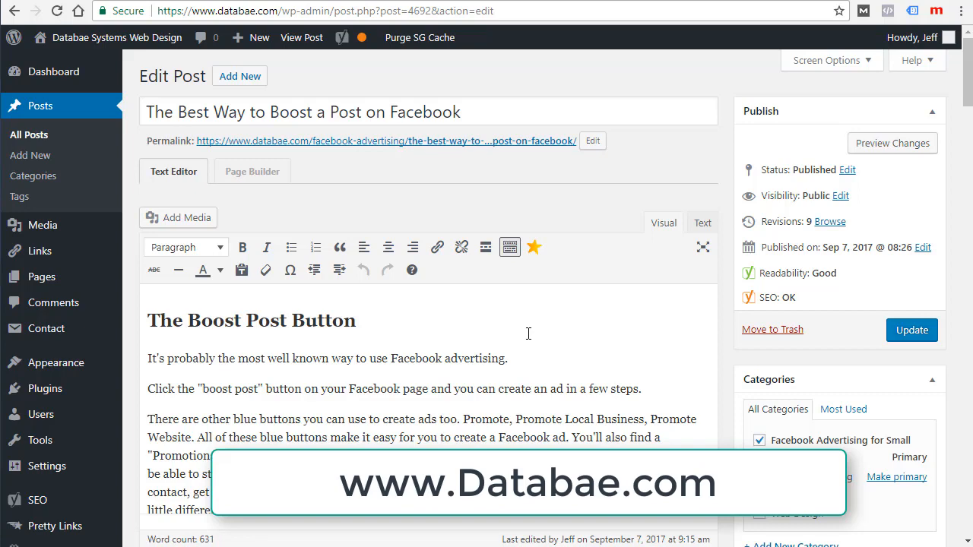
scroll(528, 333, down, 1)
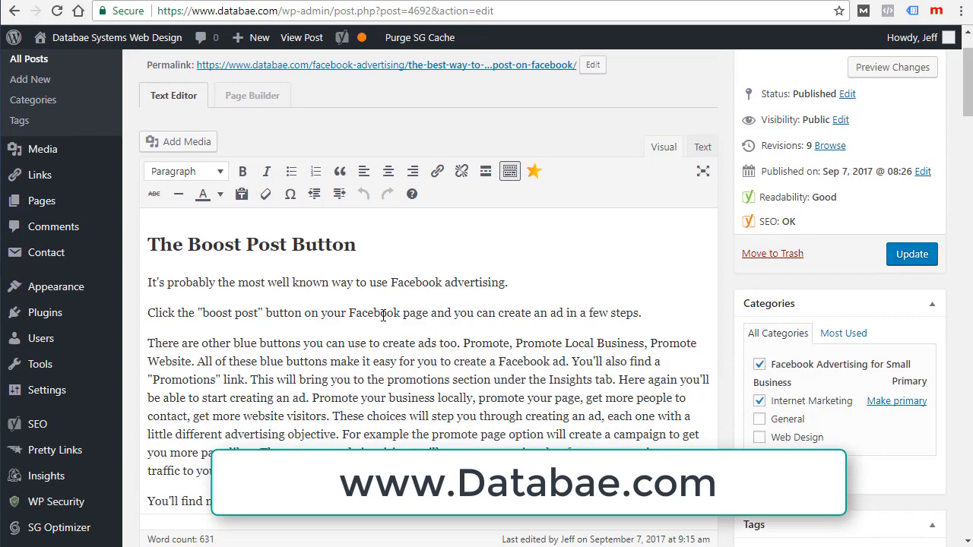
scroll(384, 314, down, 1)
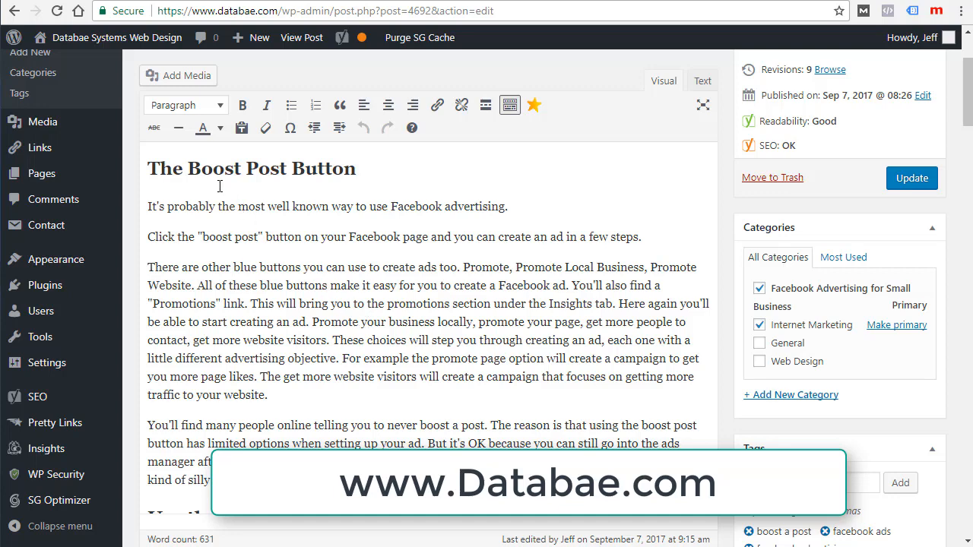
scroll(399, 297, down, 3)
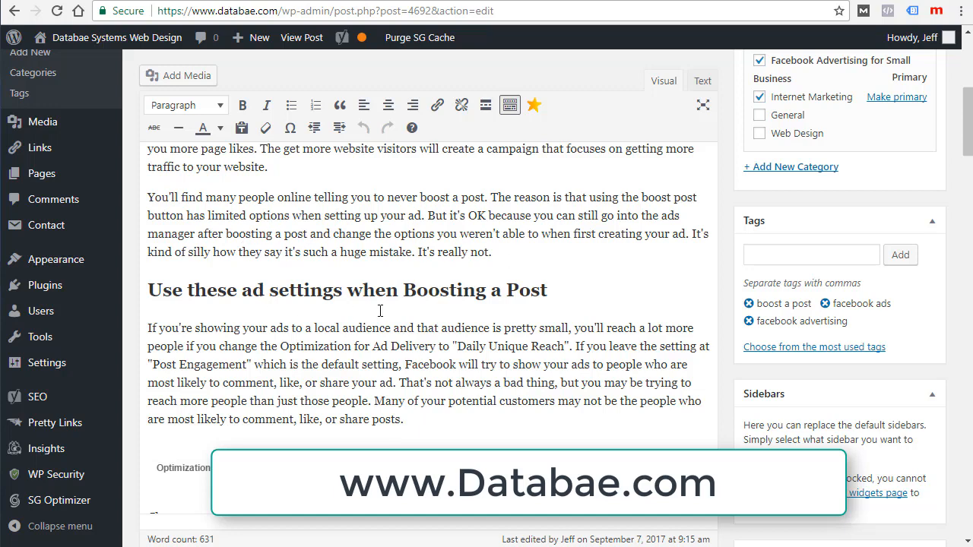
scroll(380, 310, down, 2)
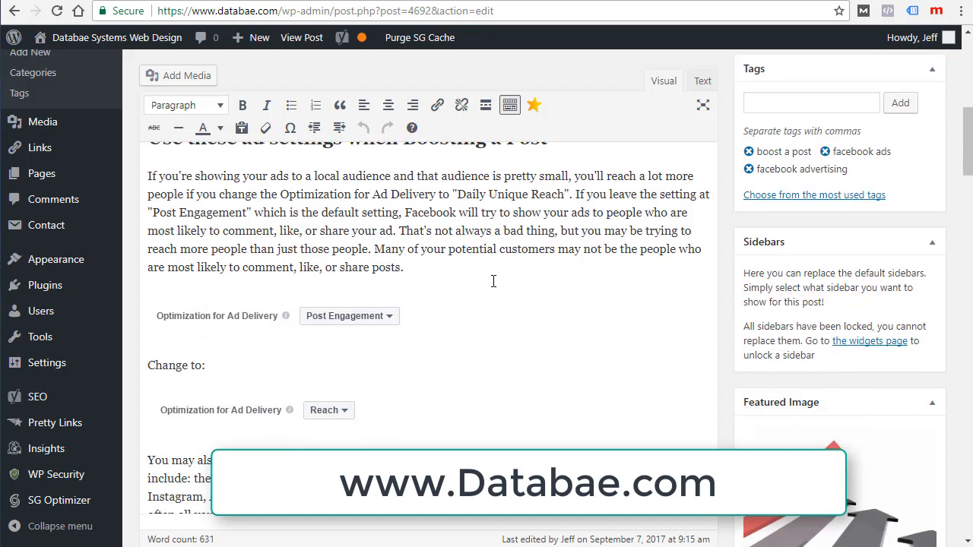
scroll(505, 278, down, 3)
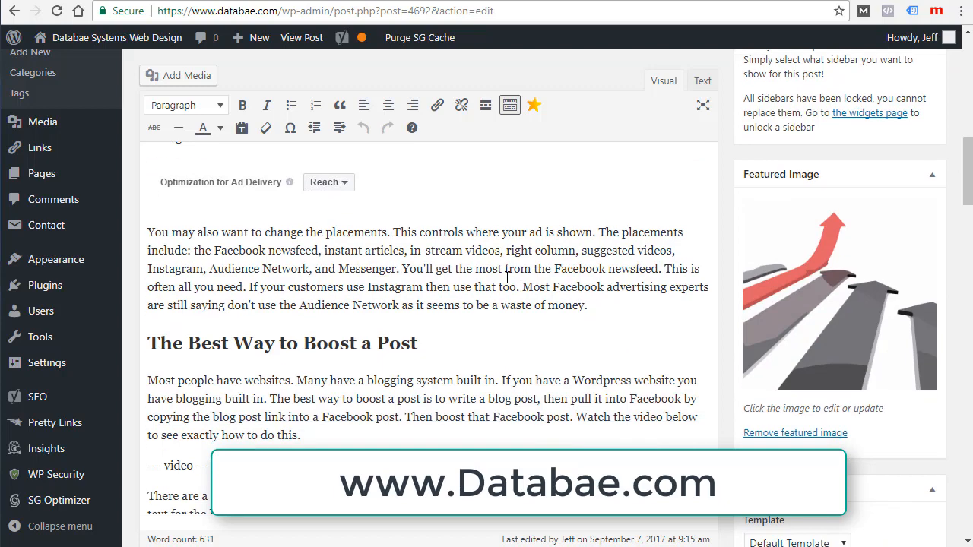
scroll(507, 277, down, 2)
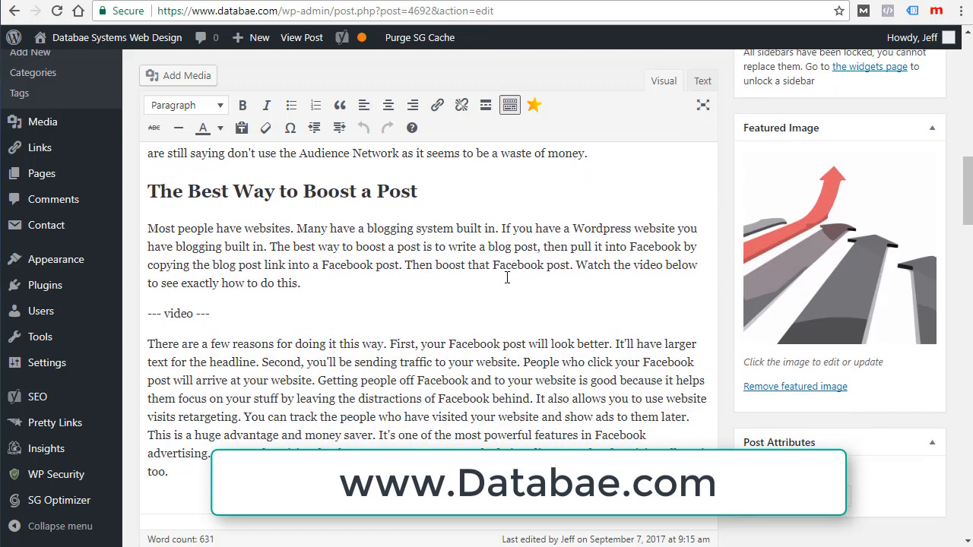
scroll(507, 277, down, 2)
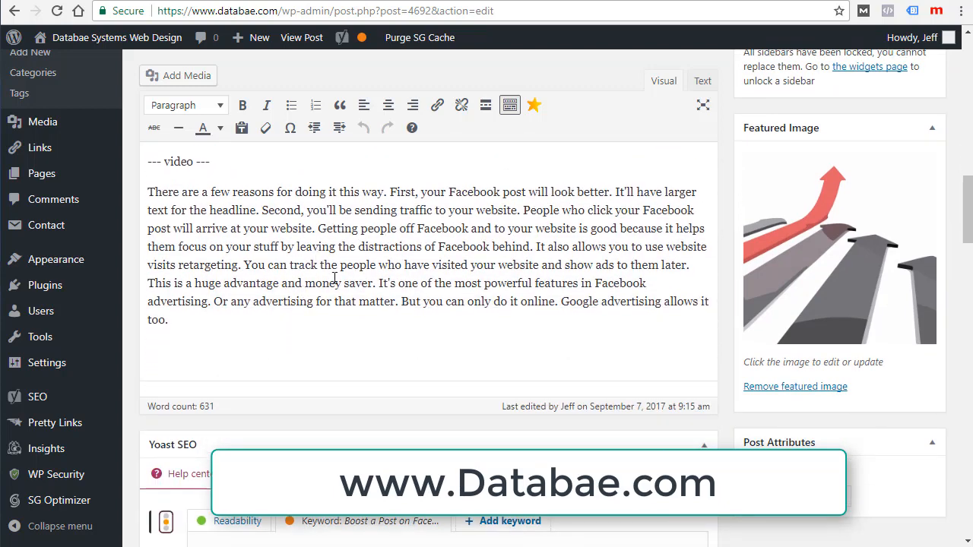
scroll(363, 282, down, 1)
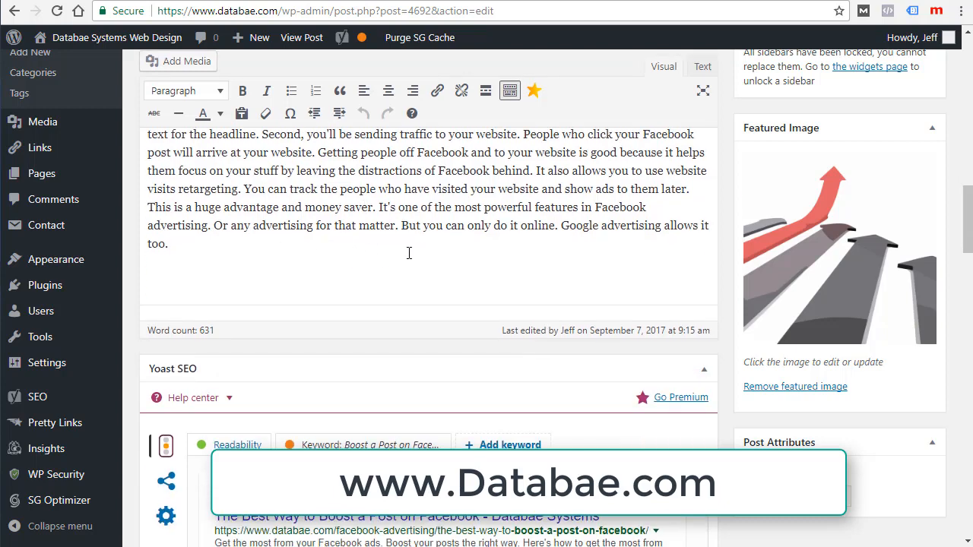
scroll(465, 251, up, 1)
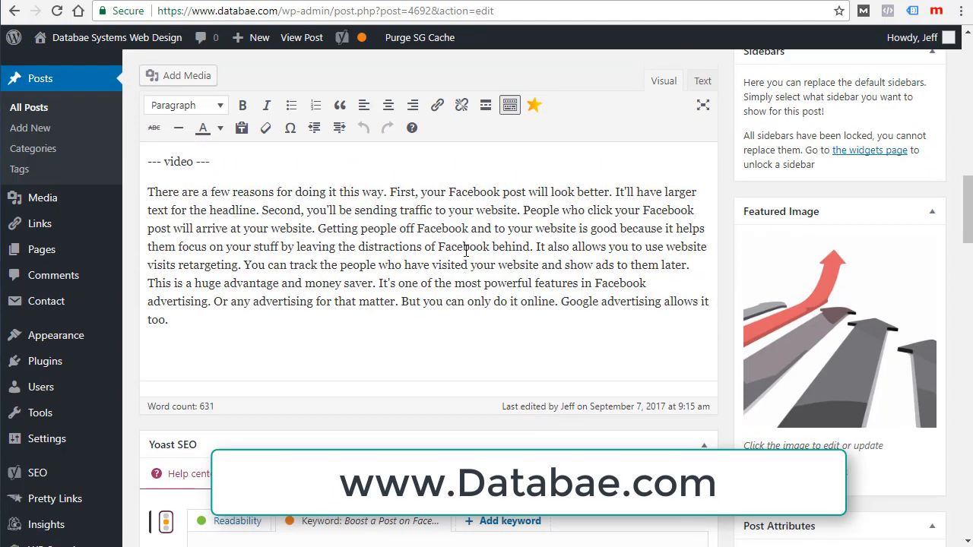